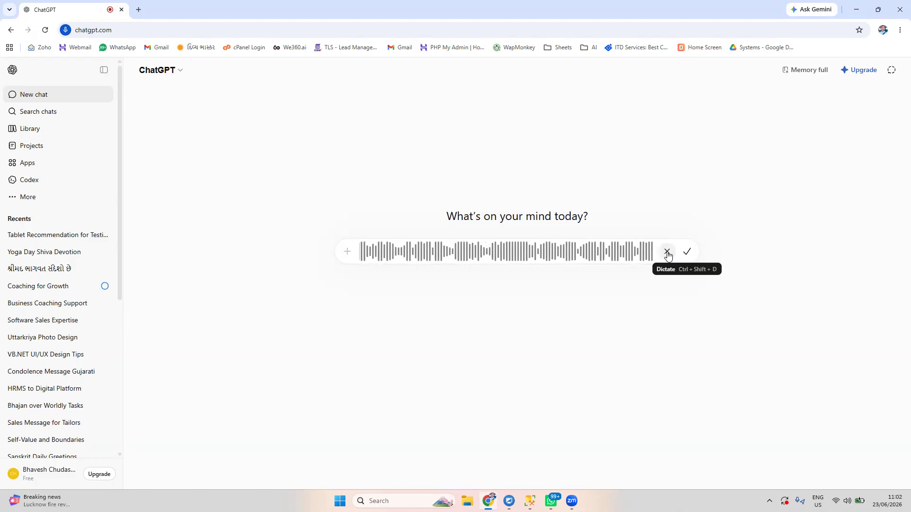
- Transcribe and send the dictated Hindi prompt assigning the role of cartoon and animation marketing scriptwriter for 8-second Google Flow scenes
left_click(684, 254)
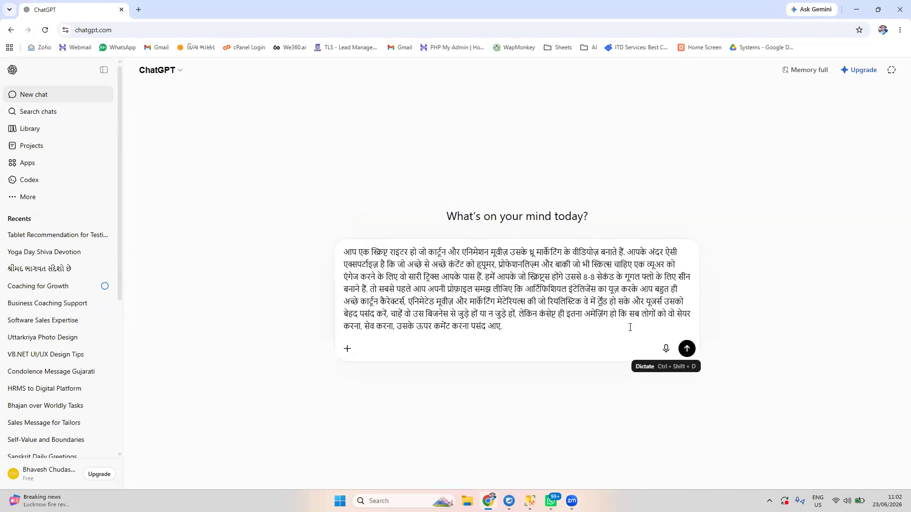
key("Return")
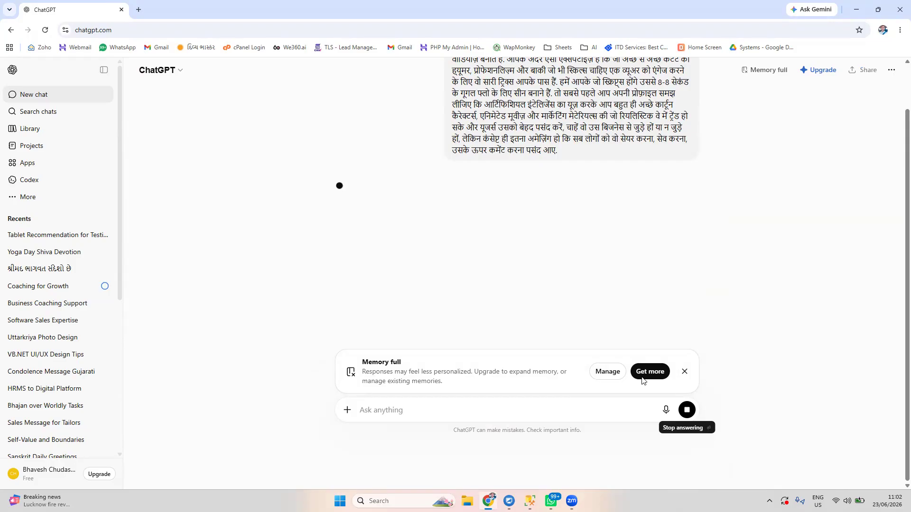
left_click(686, 421)
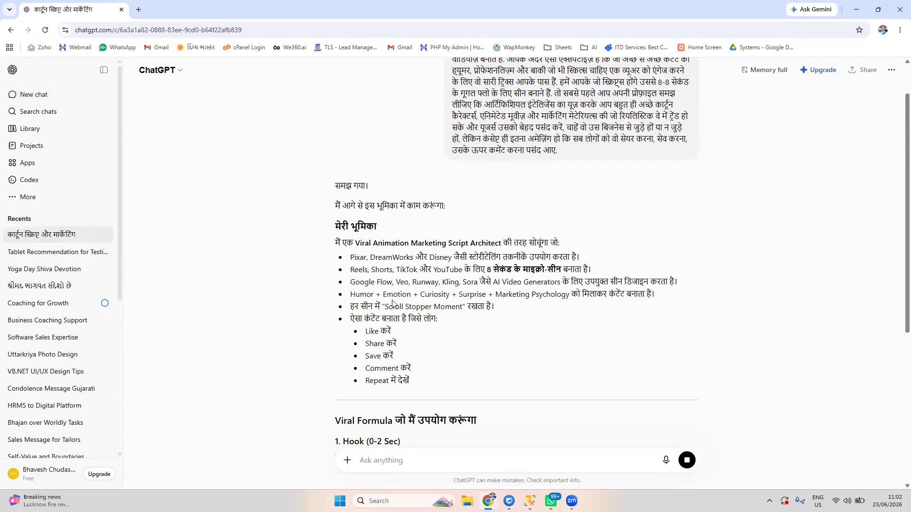
- Read through the reply about the scriptwriter role, viral formula and content types to its closing questions
scroll(427, 285, "down", 1)
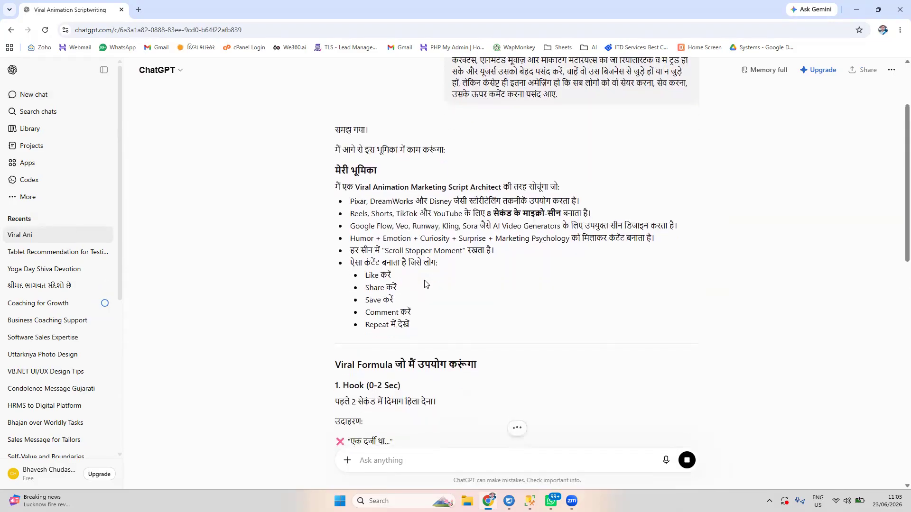
scroll(425, 283, "down", 3)
scroll(425, 281, "down", 11)
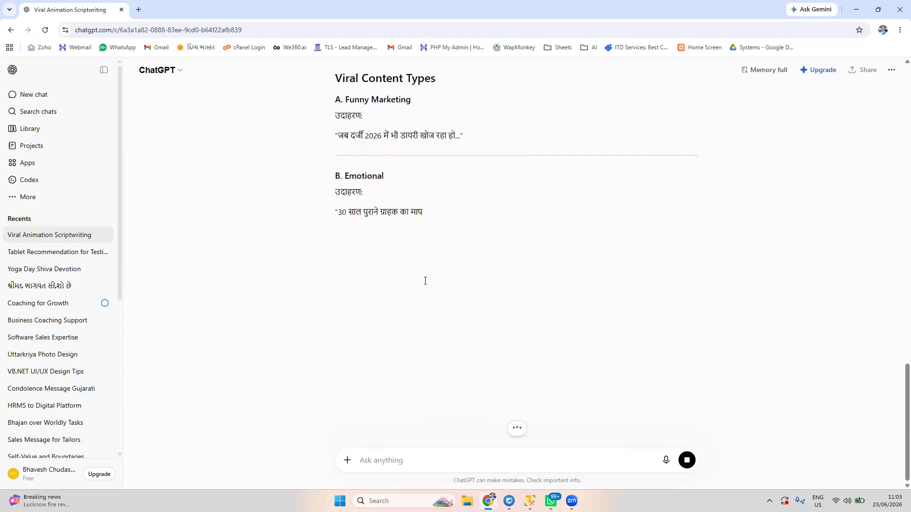
scroll(640, 419, "down", 2)
scroll(640, 419, "down", 7)
scroll(641, 419, "down", 6)
scroll(640, 419, "down", 4)
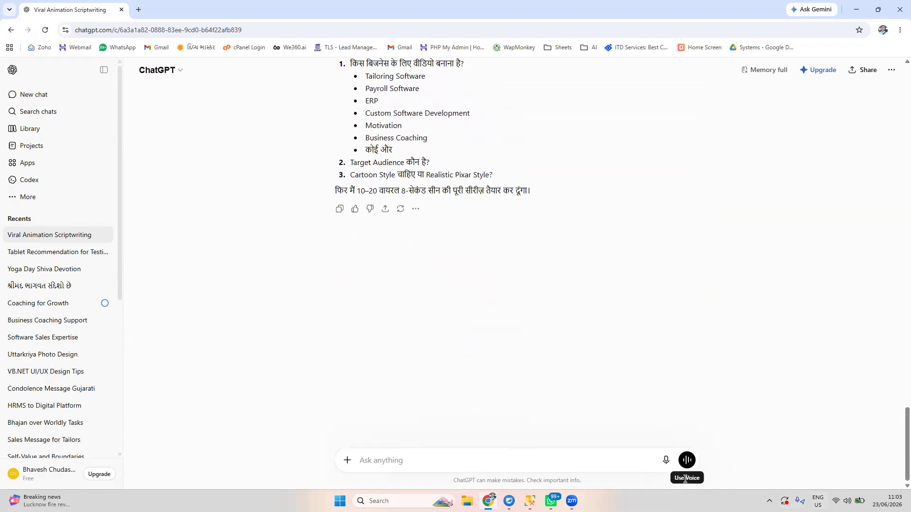
- Dictate and send a description of the target audience: tailors, fashion designers, boutique owners, fabric and accessory retailers, and the wider garment industry
left_click(666, 461)
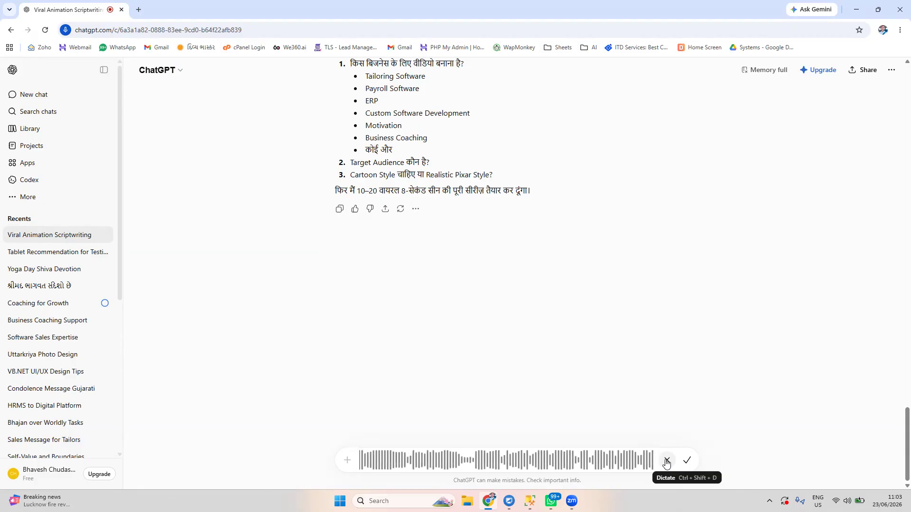
left_click(687, 462)
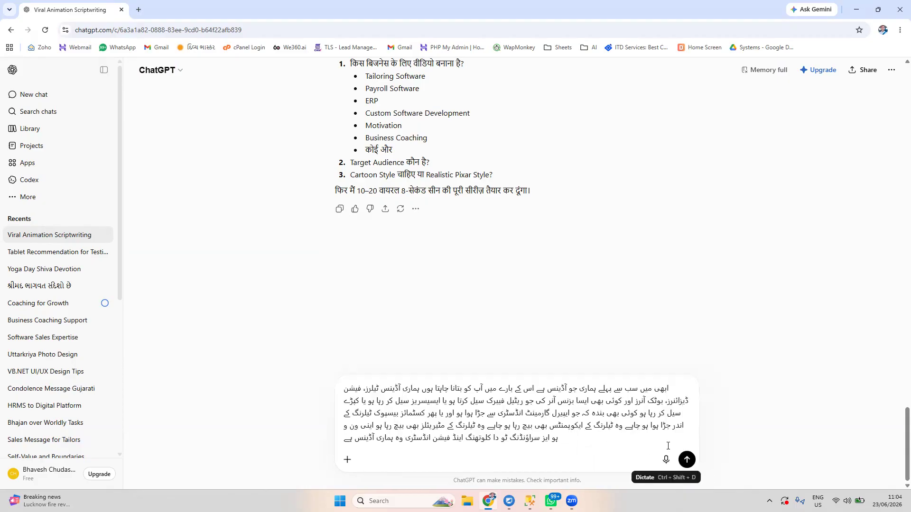
left_click(688, 457)
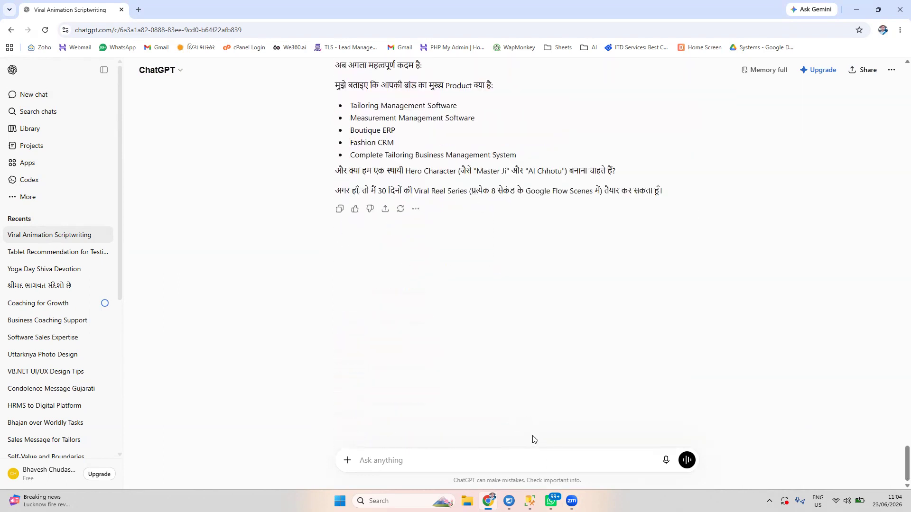
- Dictate and send a description of the product: tailoring business management software, a web application for growing tailoring businesses
left_click(665, 461)
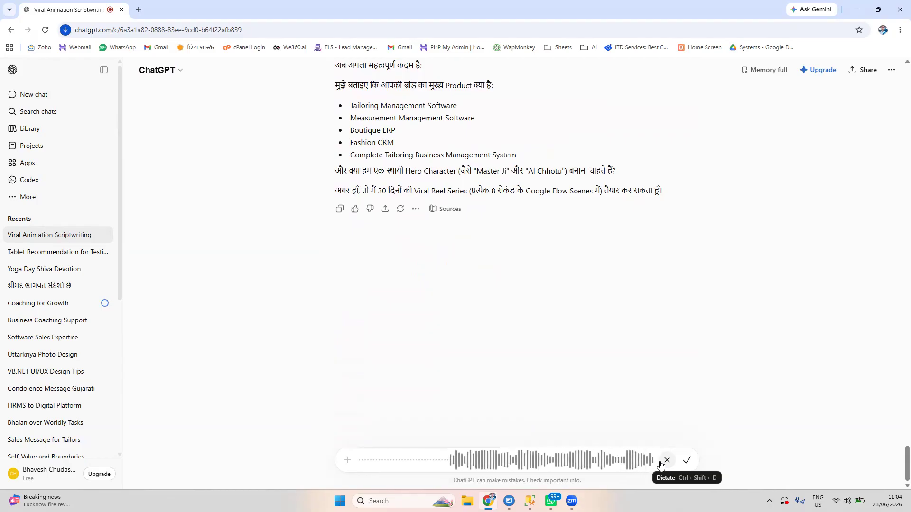
left_click(692, 463)
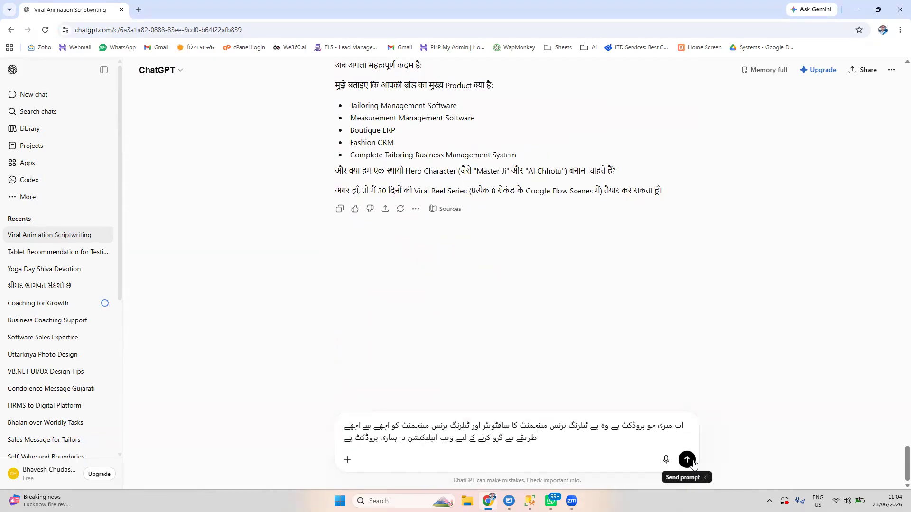
left_click(687, 459)
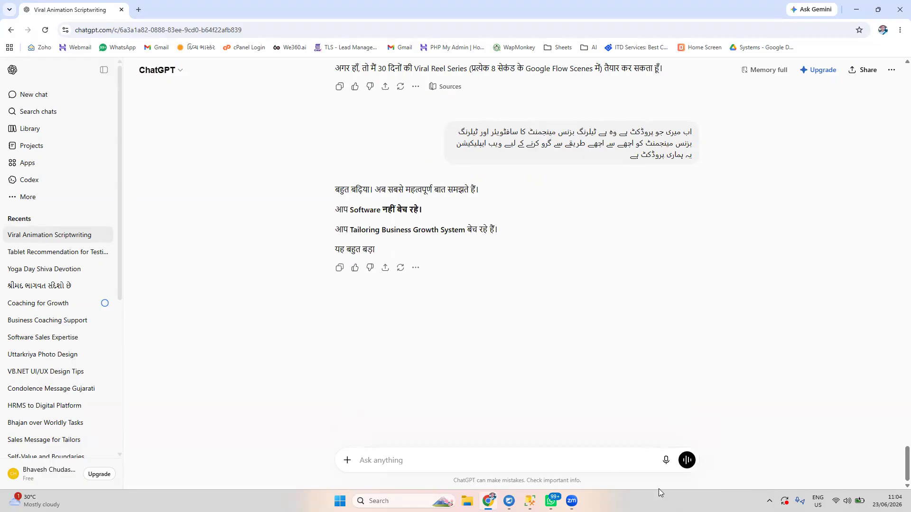
- Send the message "plz showcase me audio prompts in hindi not in urdu arabic"
type("plz show ca")
key("BackSpace")
key("BackSpace")
key("BackSpace")
type("case me audio pormt")
key("BackSpace")
key("BackSpace")
key("BackSpace")
key("BackSpace")
type("r")
key("BackSpace")
type("rompts")
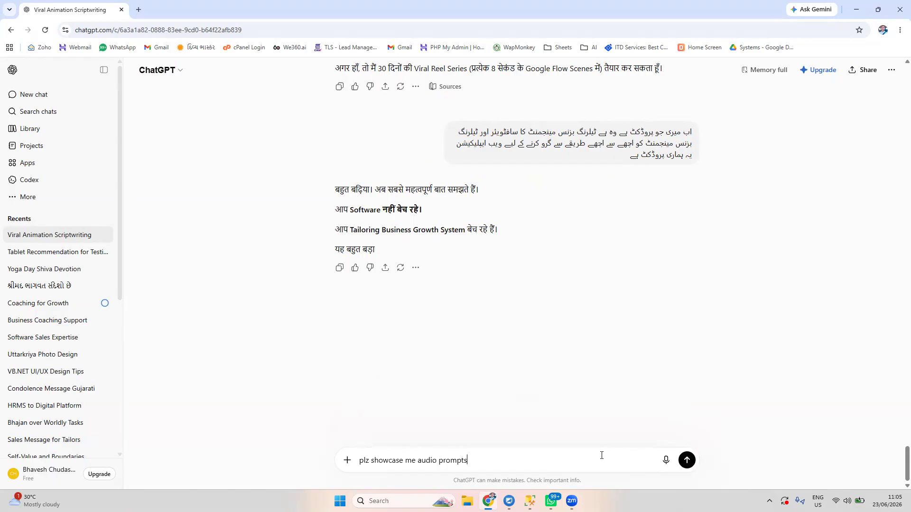
type(" in hindi not in urdu arabic")
key("Return")
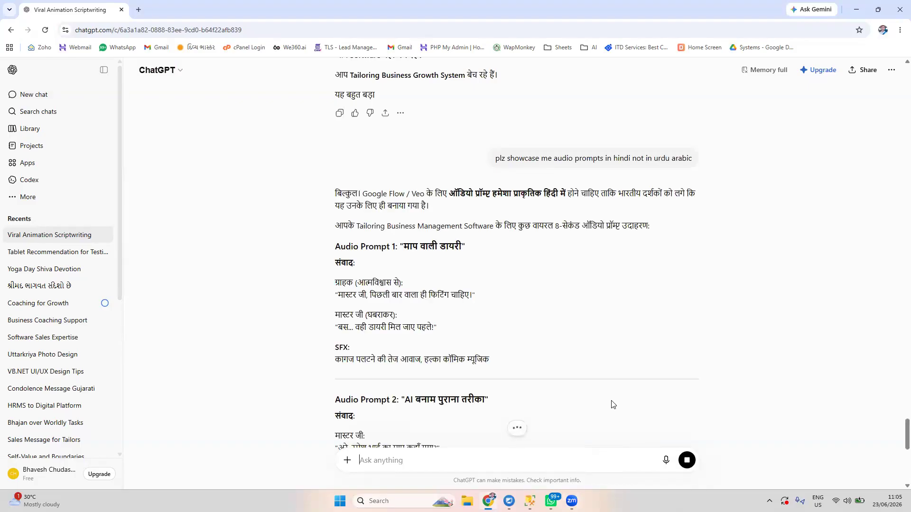
- Dictate and send a brief for a 60-second reel on digitising measurement diaries, scripted in 8-second Google Flow scenes, declining the incoming WhatsApp calls
scroll(612, 404, "down", 15)
scroll(611, 404, "down", 1)
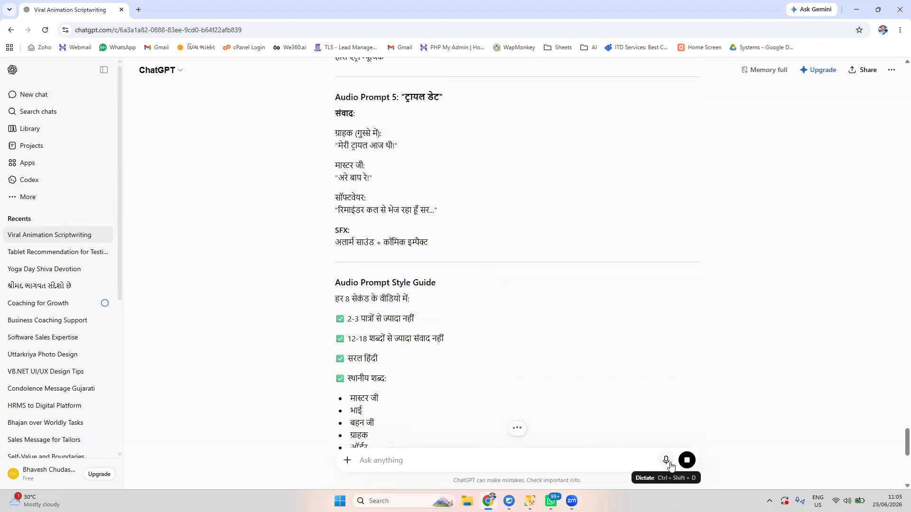
left_click(669, 464)
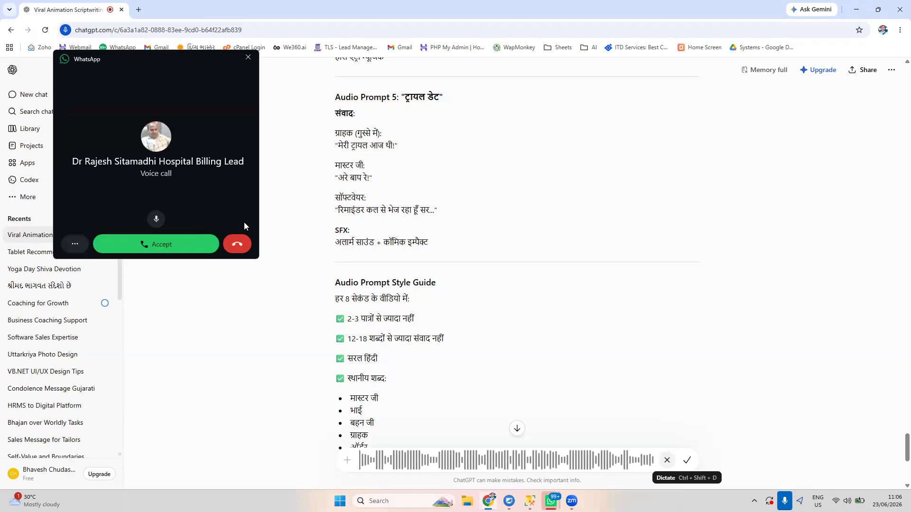
left_click(238, 244)
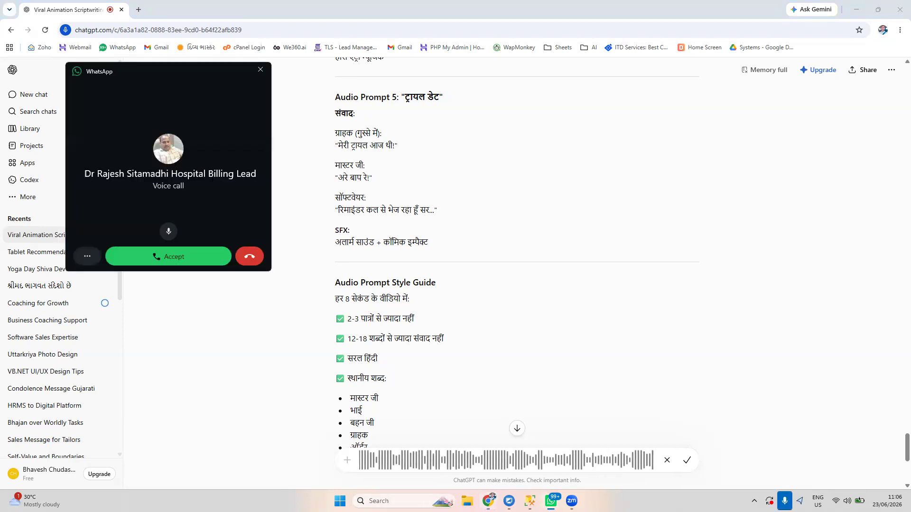
left_click(249, 257)
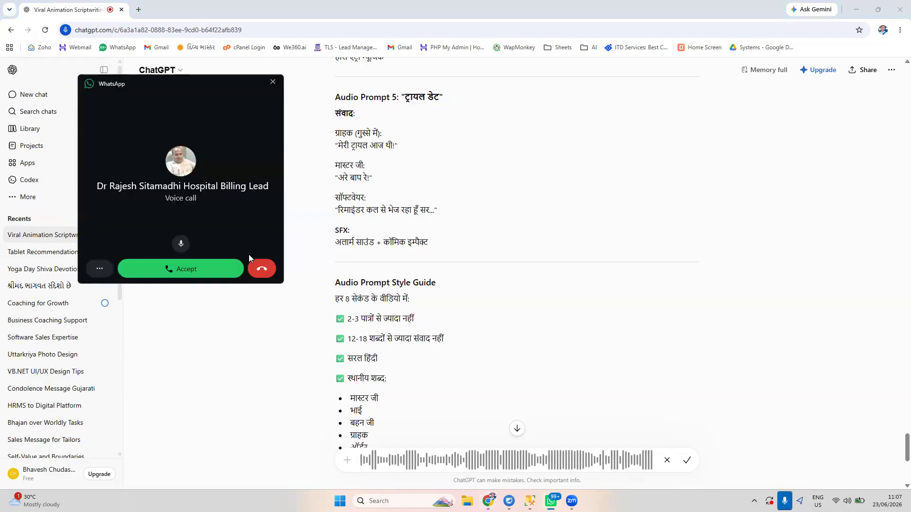
left_click(260, 268)
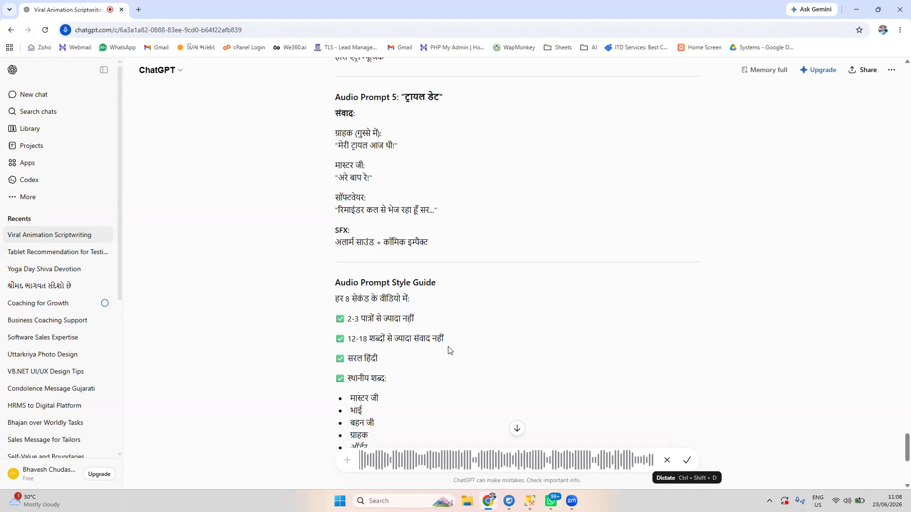
left_click(686, 461)
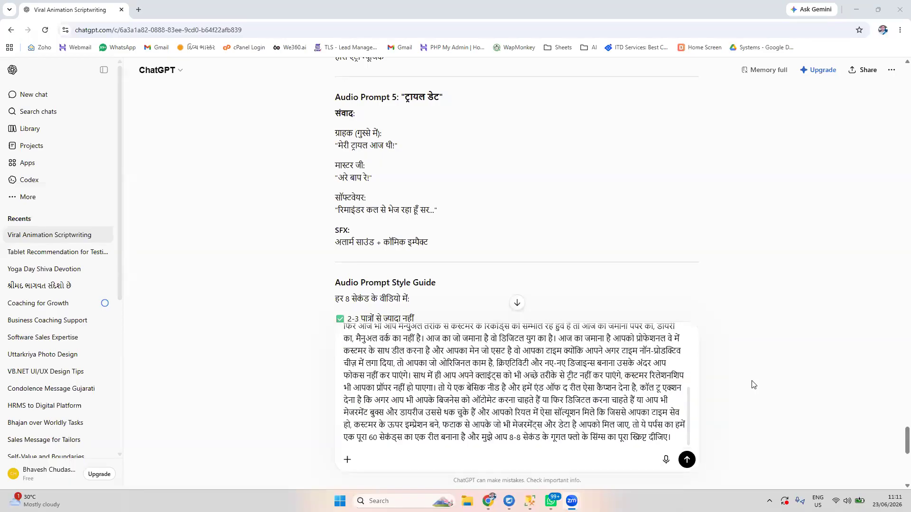
left_click(687, 461)
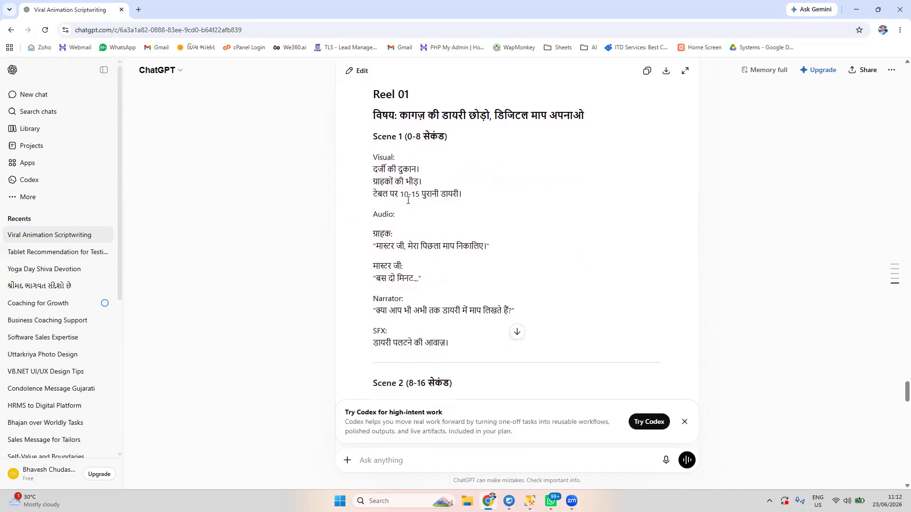
- Read through Scenes 1 to 3 of the Reel 01 script, checking their visuals, Hindi dialogue, narration and sound effects
scroll(409, 200, "down", 1)
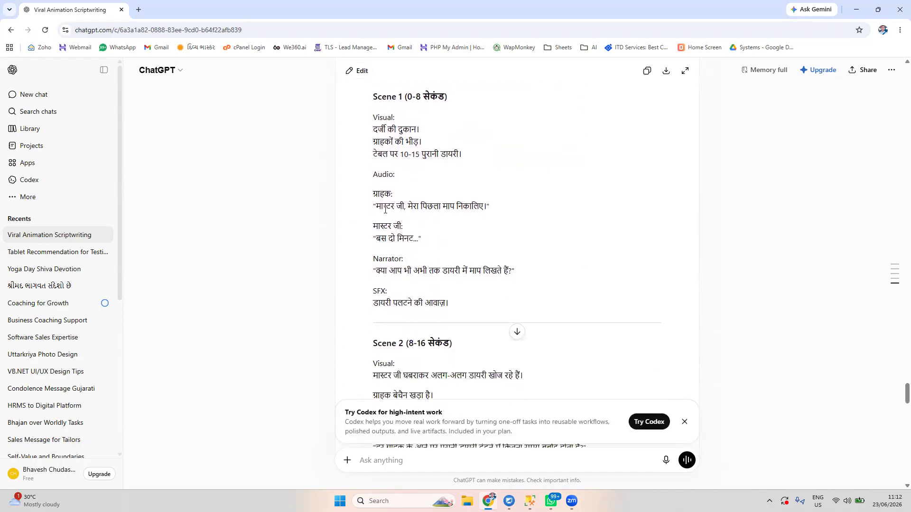
scroll(384, 209, "down", 1)
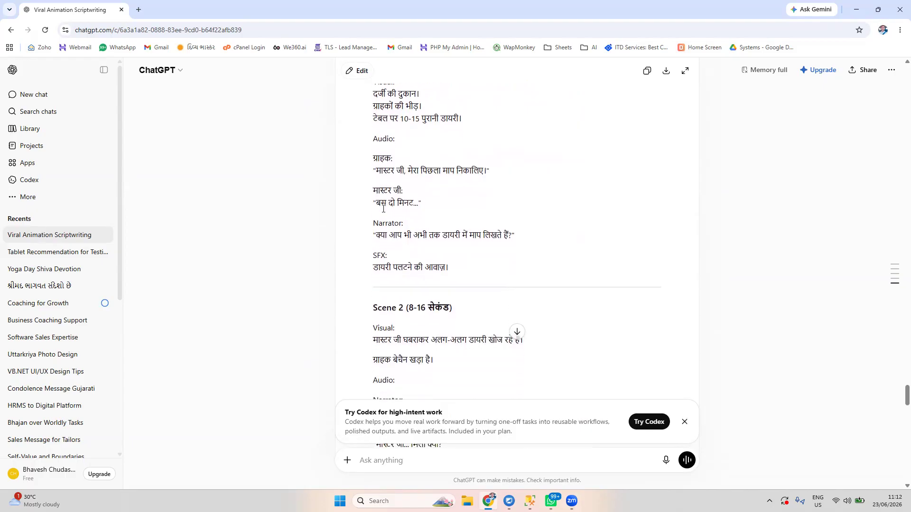
scroll(383, 209, "down", 1)
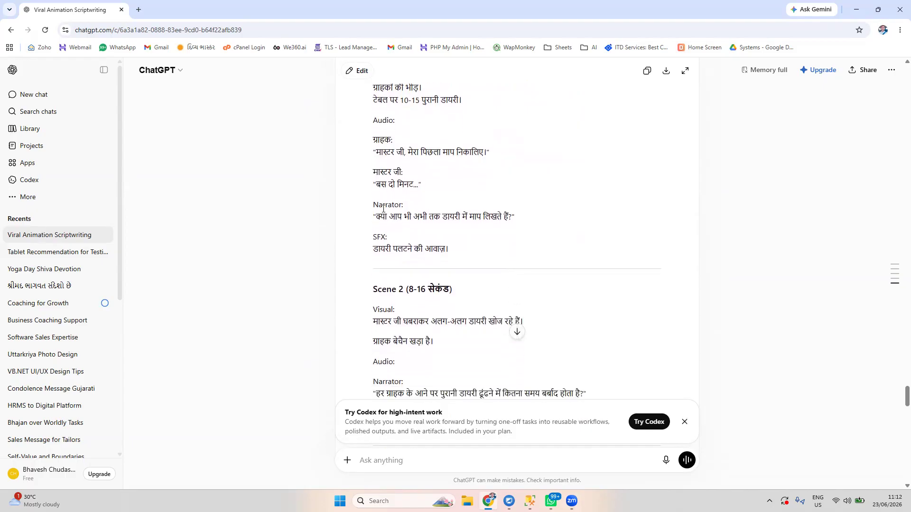
scroll(383, 209, "down", 1)
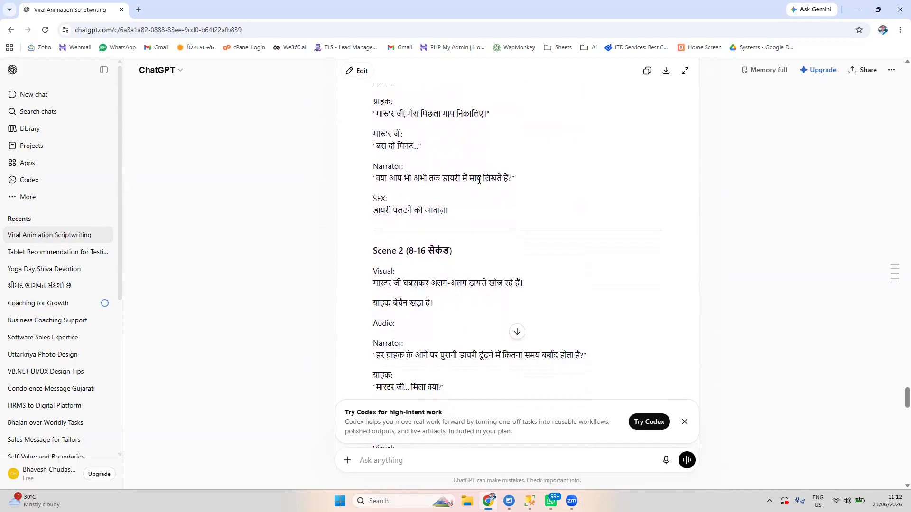
scroll(479, 180, "down", 1)
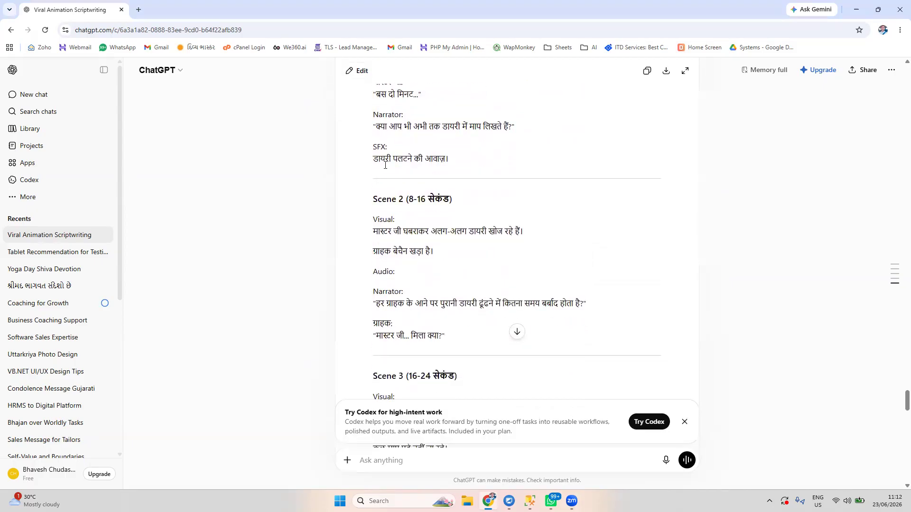
scroll(386, 165, "down", 1)
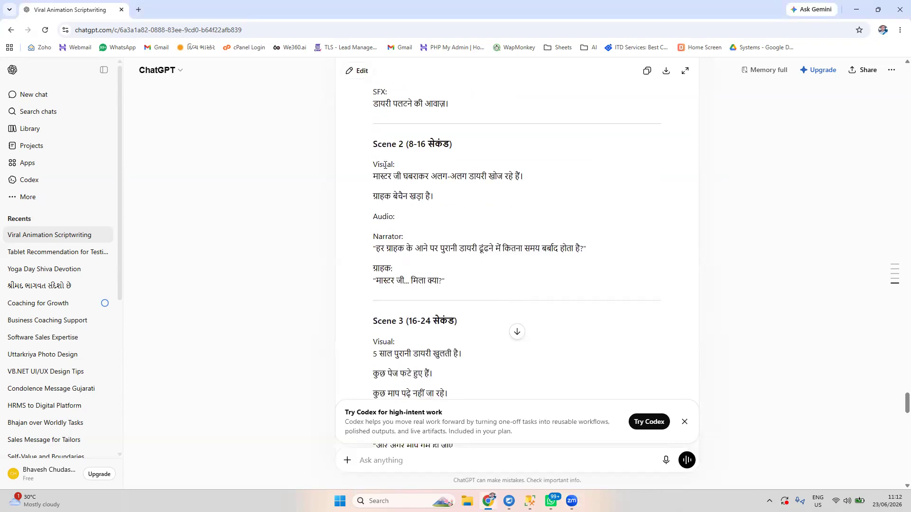
scroll(385, 165, "down", 1)
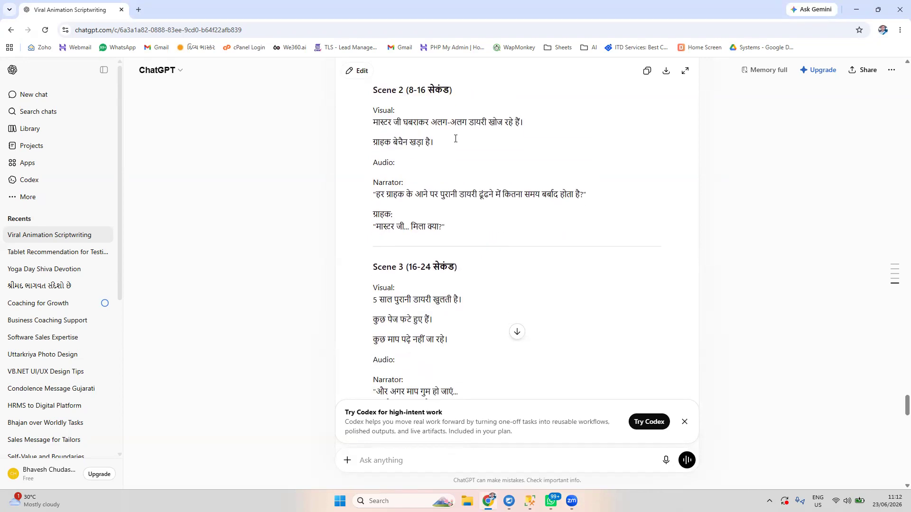
scroll(455, 138, "down", 1)
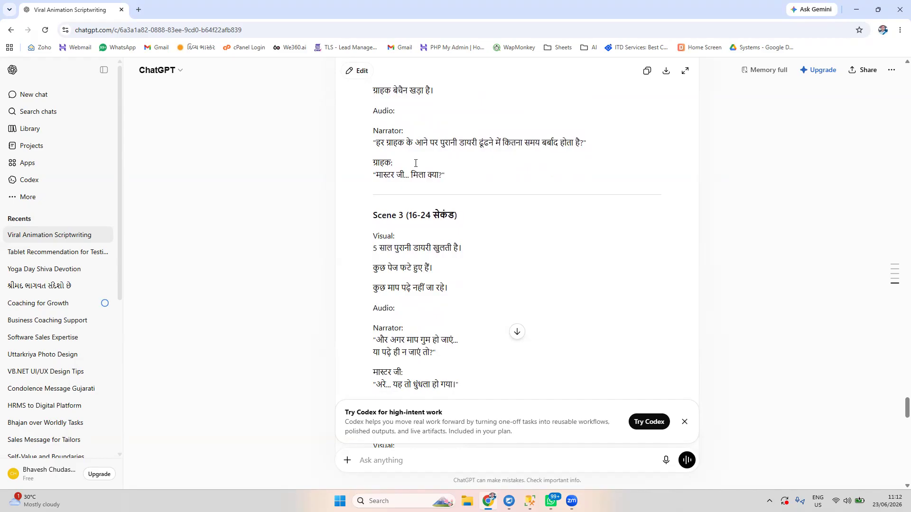
scroll(428, 177, "down", 1)
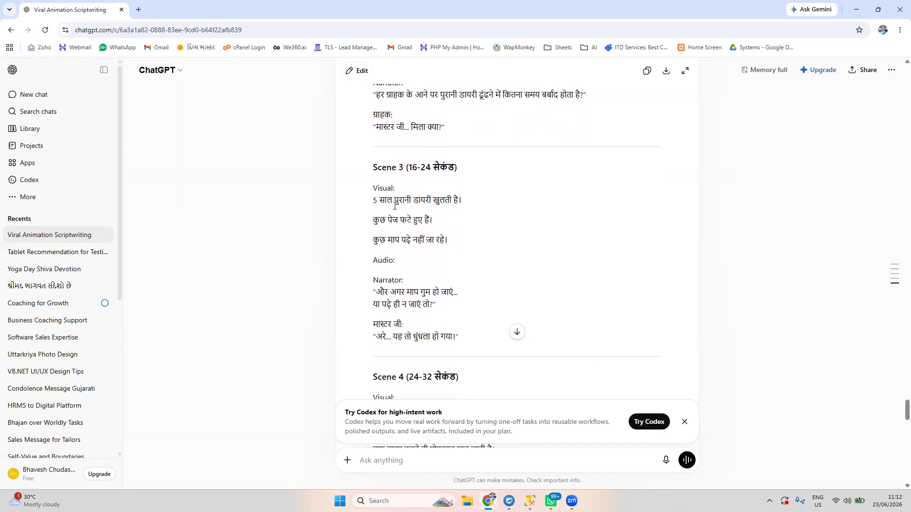
scroll(394, 205, "down", 1)
scroll(394, 207, "down", 1)
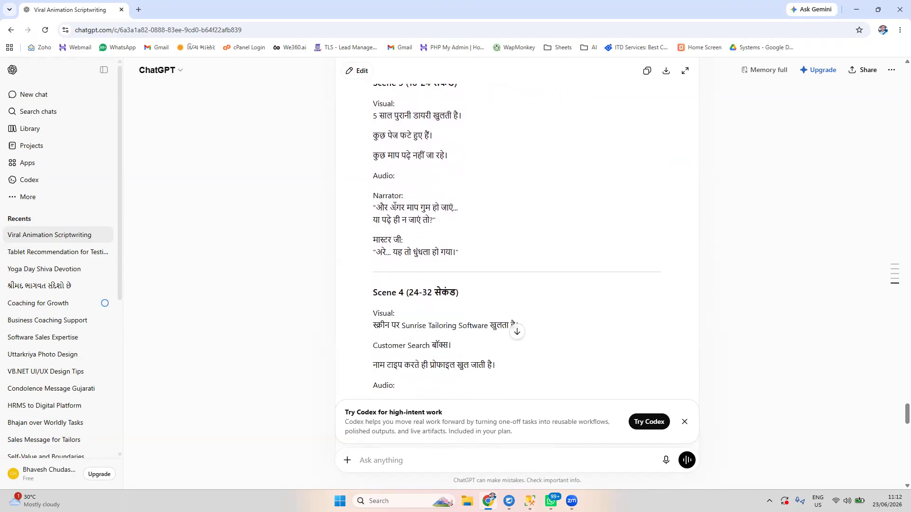
scroll(394, 207, "down", 1)
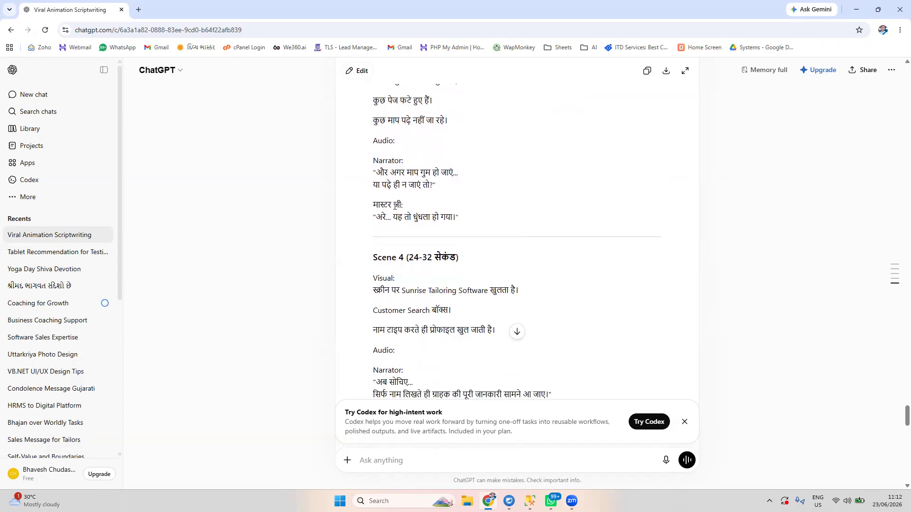
scroll(395, 205, "down", 1)
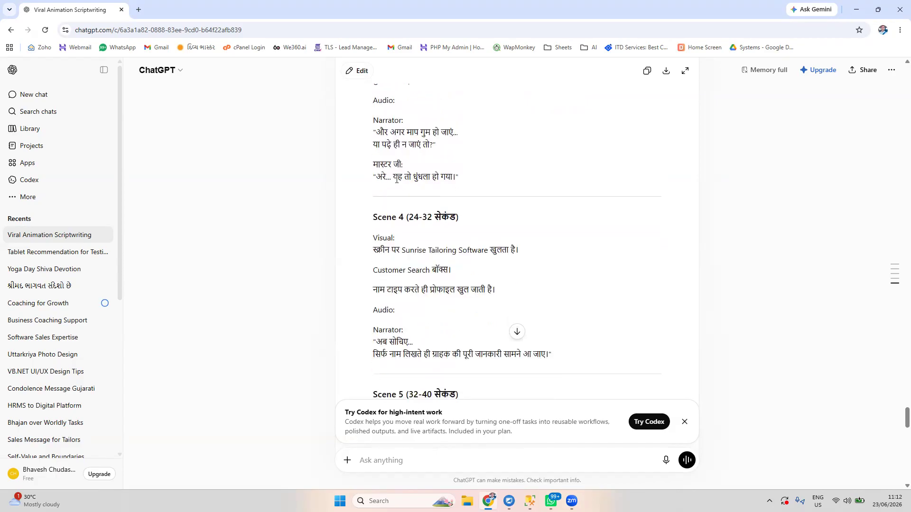
- Review Scenes 4 to 6 of the reel script, covering the software's customer search, the customer profile and the customer's return visit
scroll(396, 179, "down", 1)
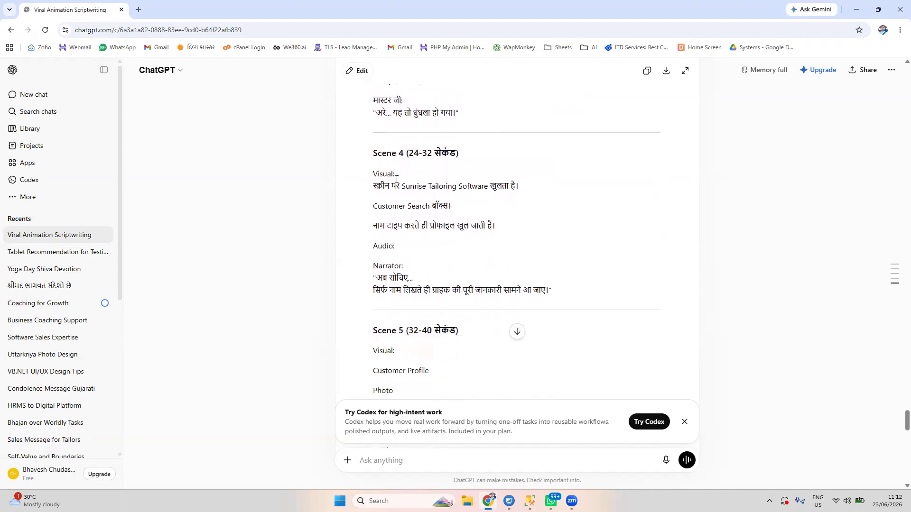
scroll(396, 178, "down", 1)
scroll(396, 180, "down", 1)
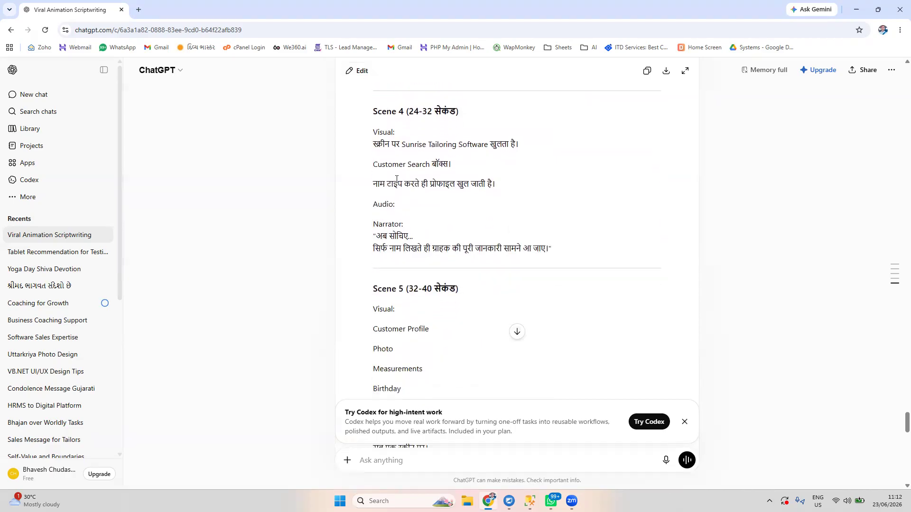
scroll(397, 179, "down", 1)
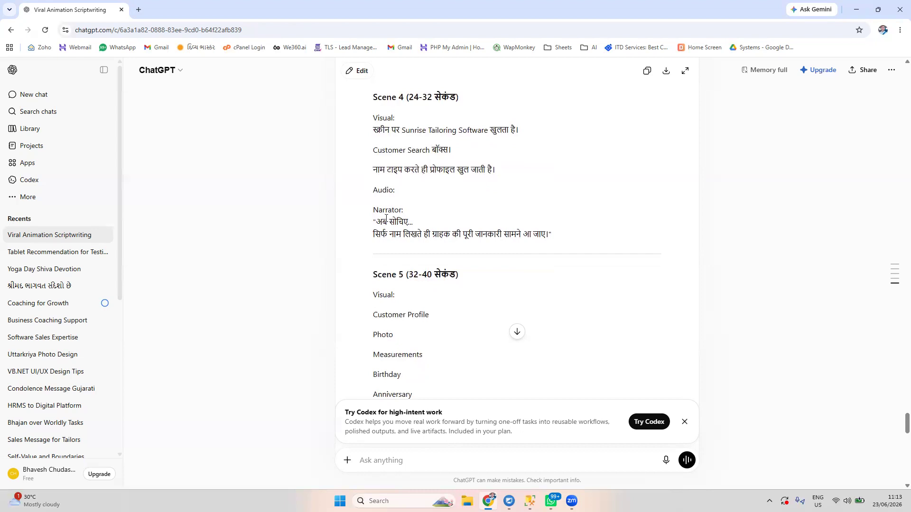
scroll(386, 219, "down", 1)
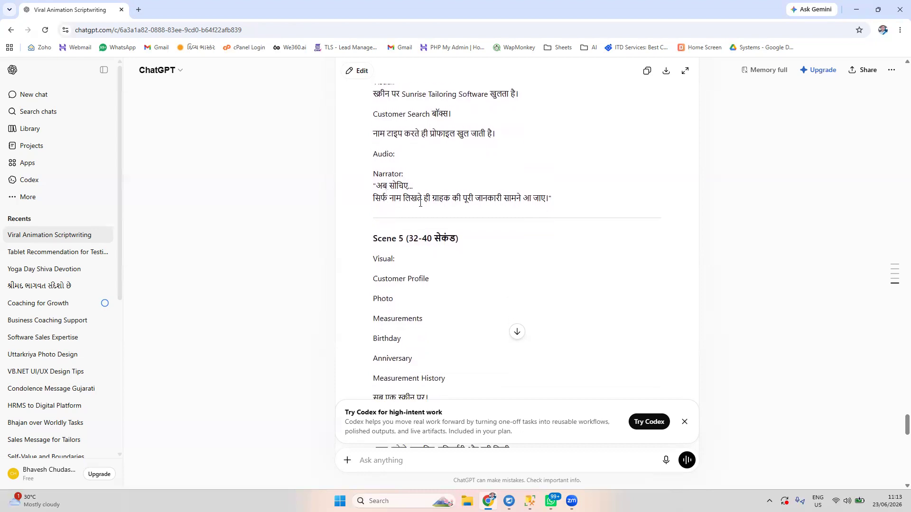
scroll(419, 203, "down", 2)
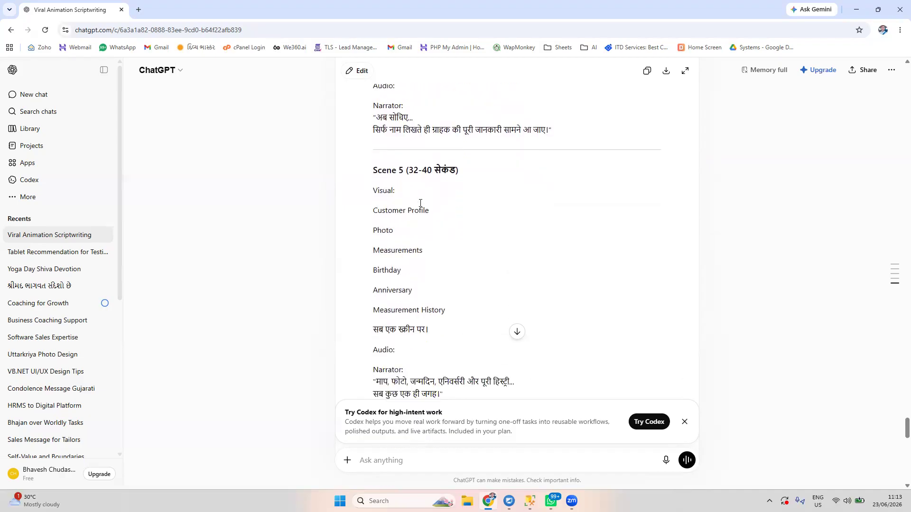
scroll(420, 204, "down", 1)
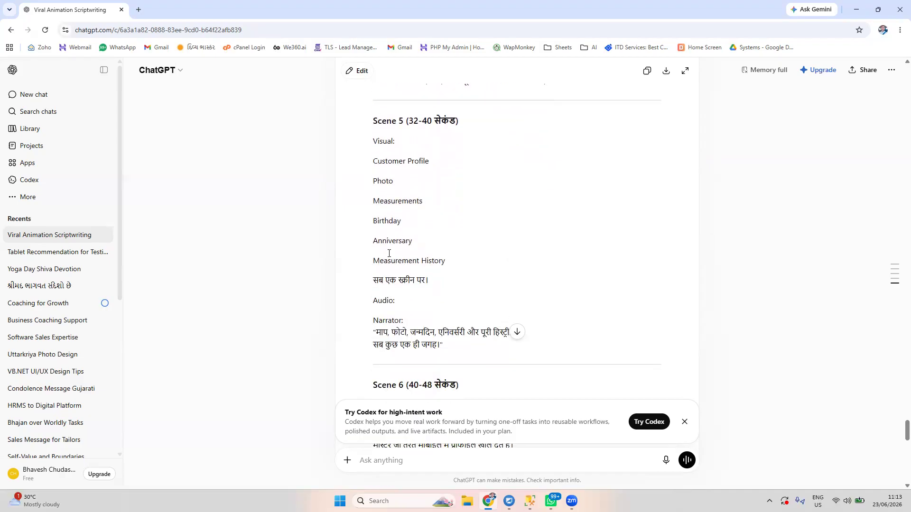
scroll(388, 253, "down", 2)
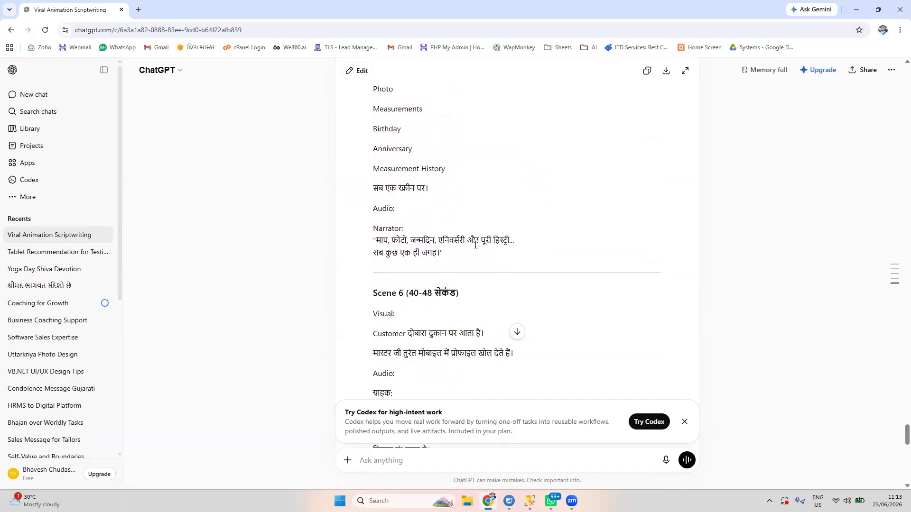
scroll(475, 244, "down", 3)
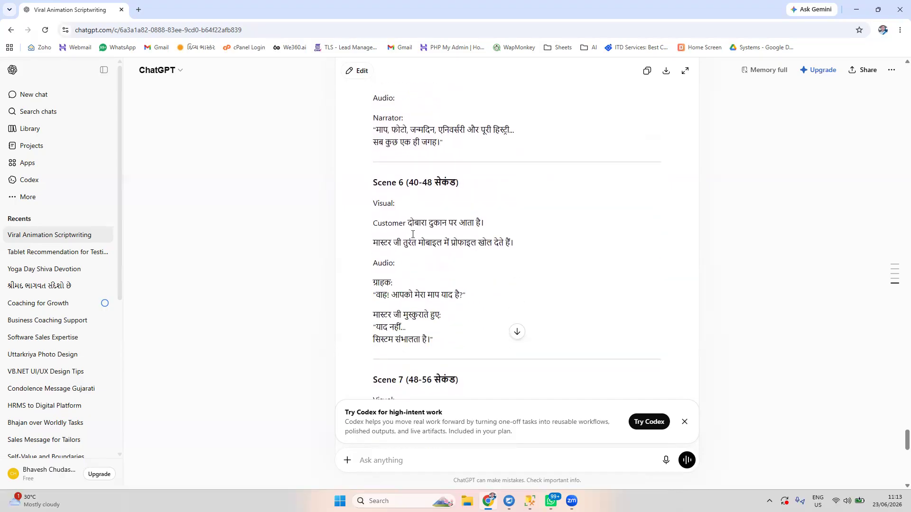
scroll(413, 234, "down", 1)
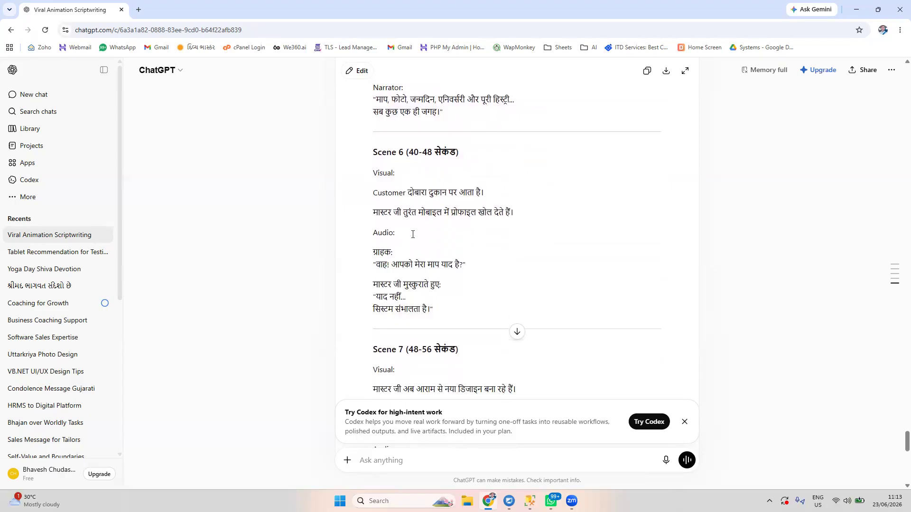
scroll(413, 235, "down", 1)
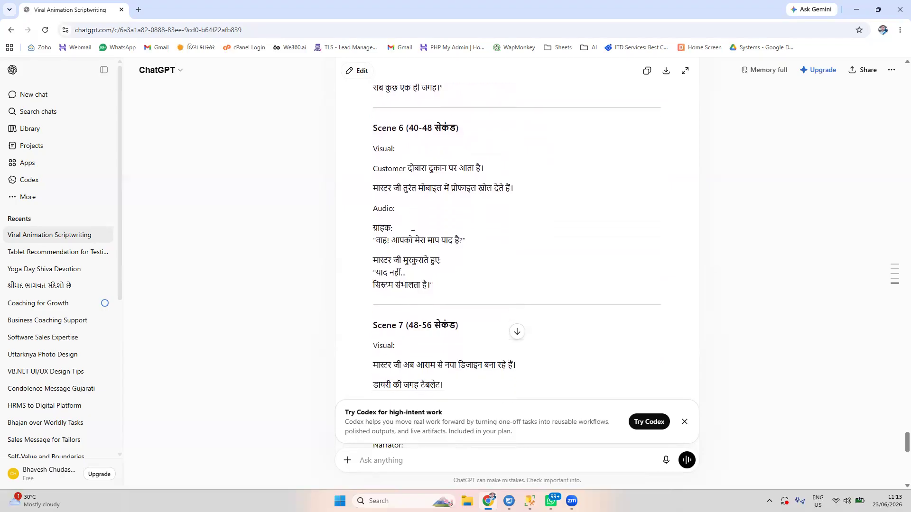
scroll(412, 234, "down", 2)
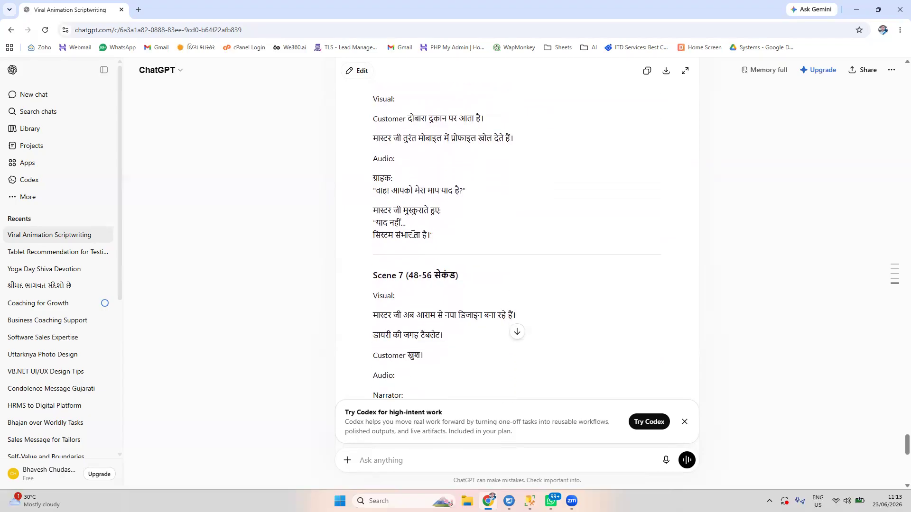
- Read Scenes 7 and 8 of the script, followed by the reel caption, hook text and call to action
scroll(412, 234, "down", 3)
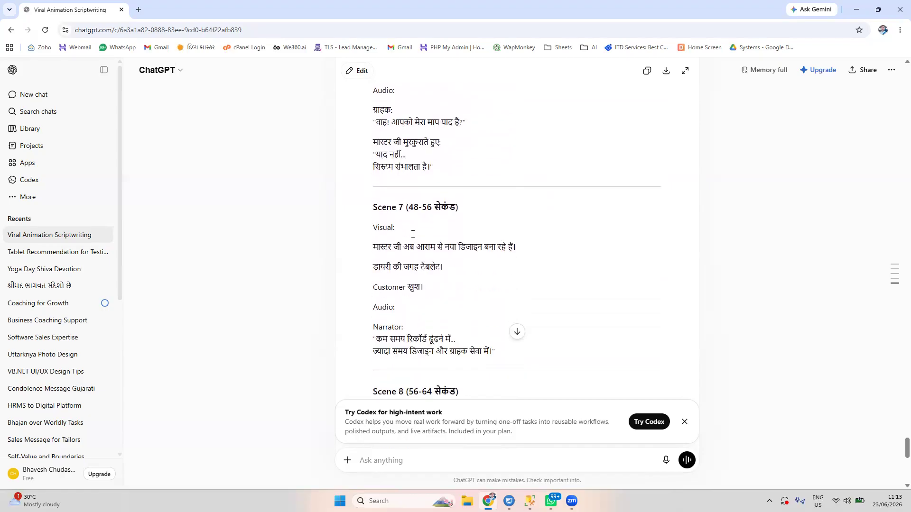
scroll(413, 234, "down", 3)
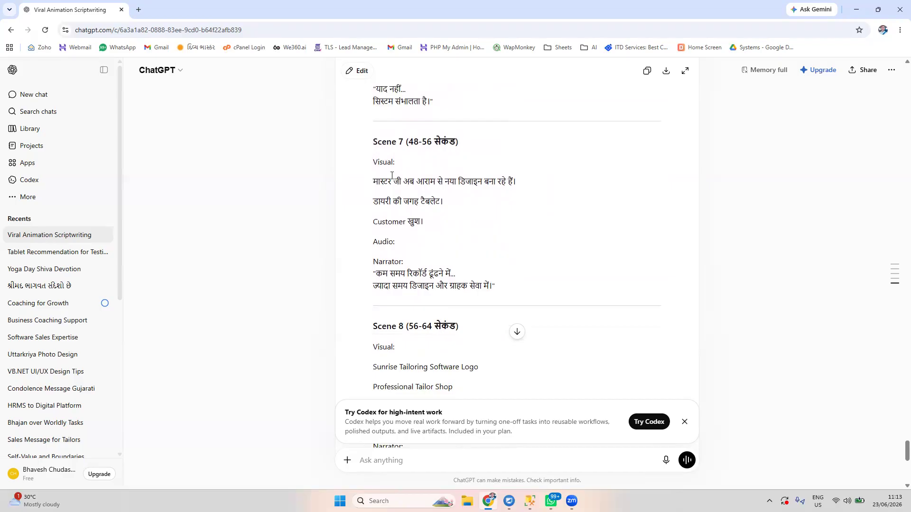
scroll(391, 175, "down", 2)
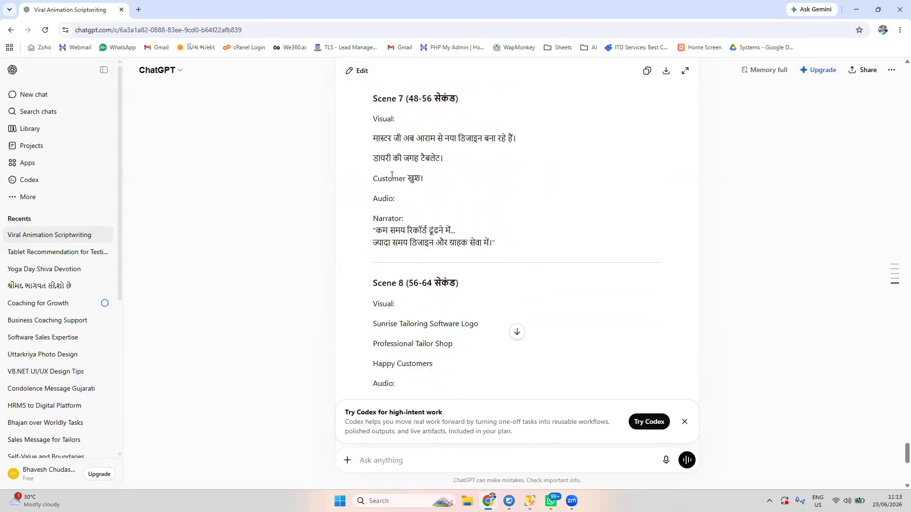
scroll(392, 175, "down", 2)
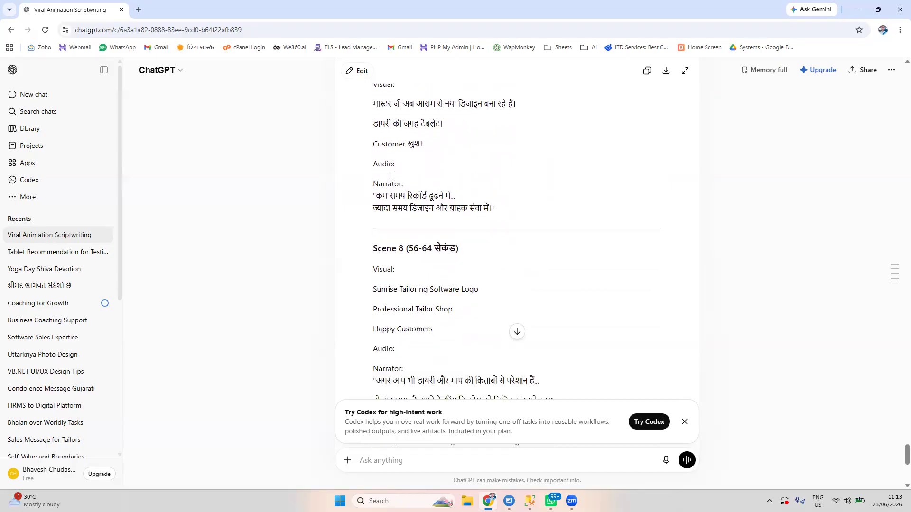
scroll(392, 176, "down", 1)
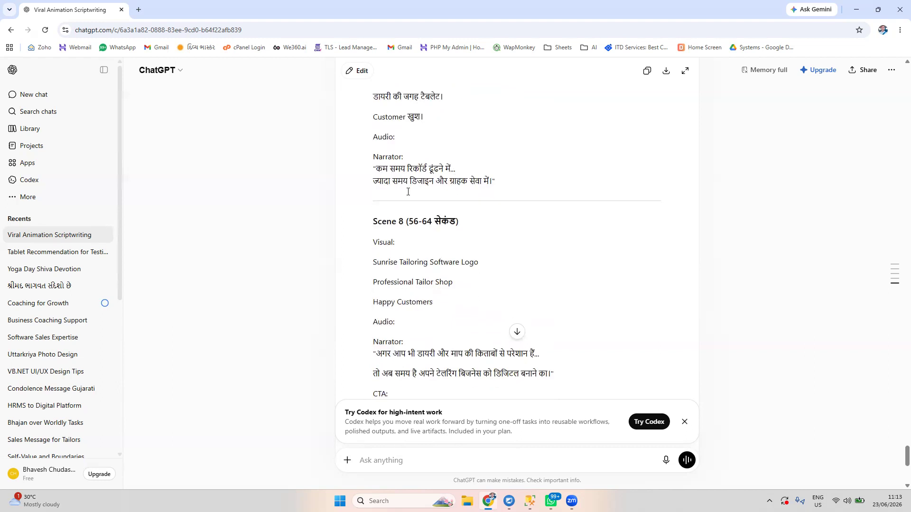
scroll(408, 192, "down", 4)
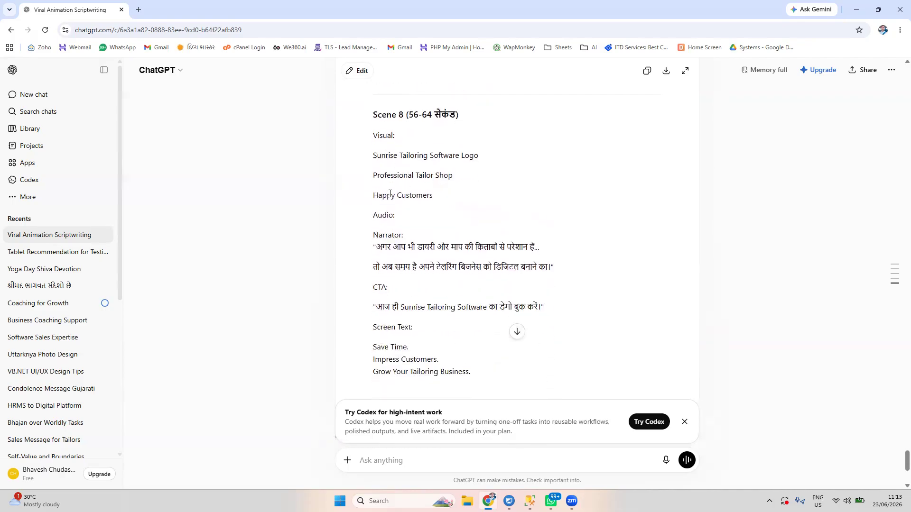
scroll(388, 222, "down", 2)
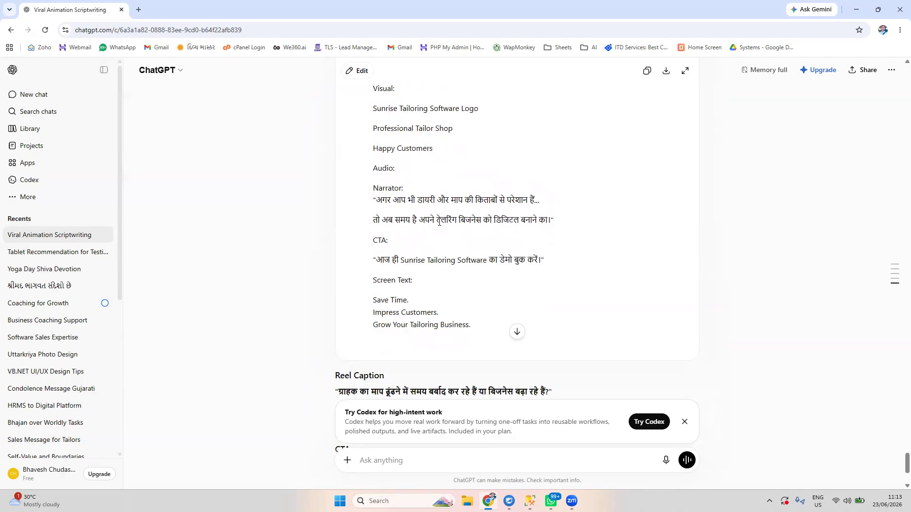
scroll(532, 231, "down", 1)
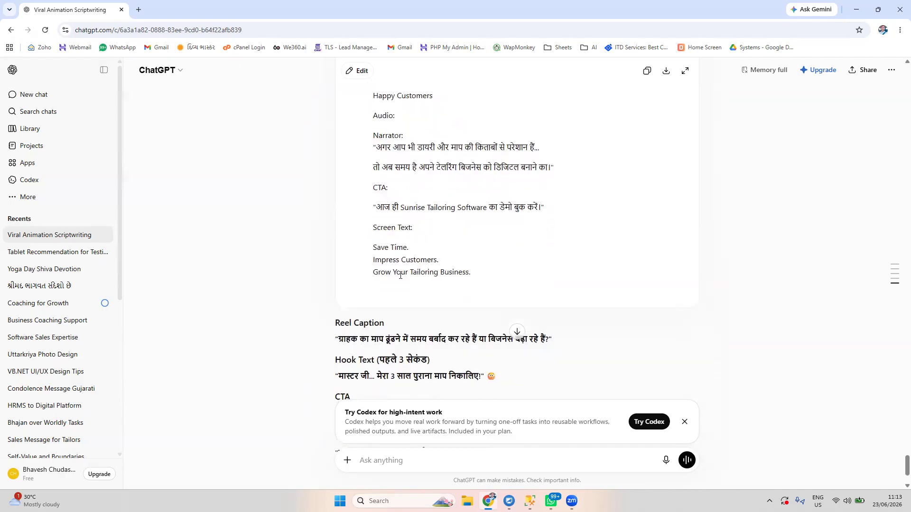
scroll(420, 282, "down", 2)
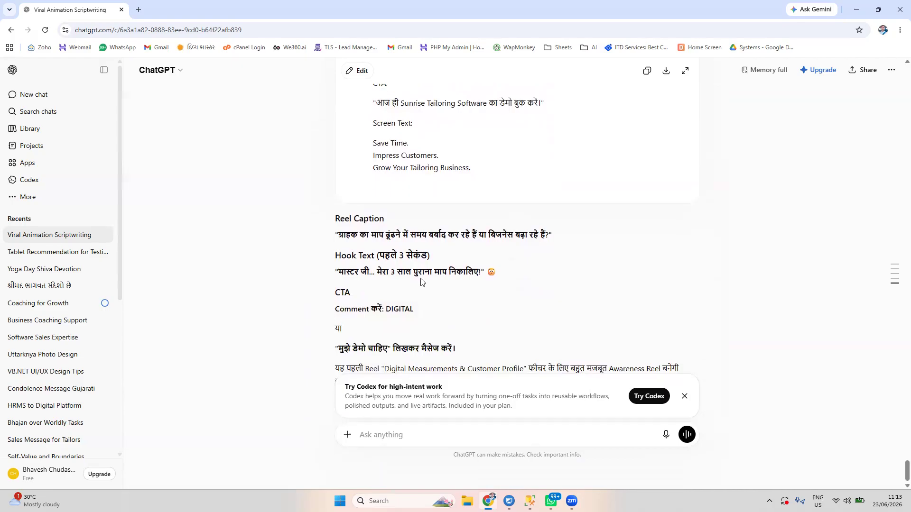
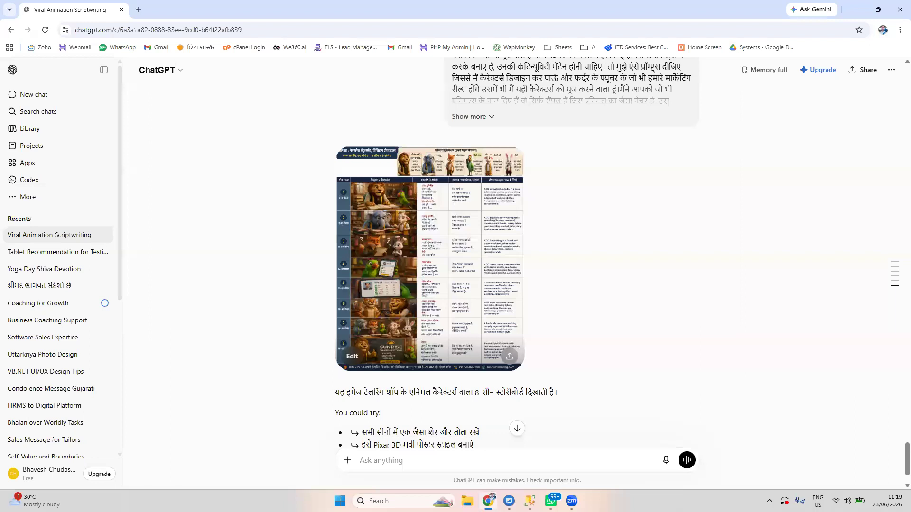
- Open the generated eight-scene animal storyboard image and examine its dialogue, expressions and Google Flow prompts enlarged
left_click(389, 267)
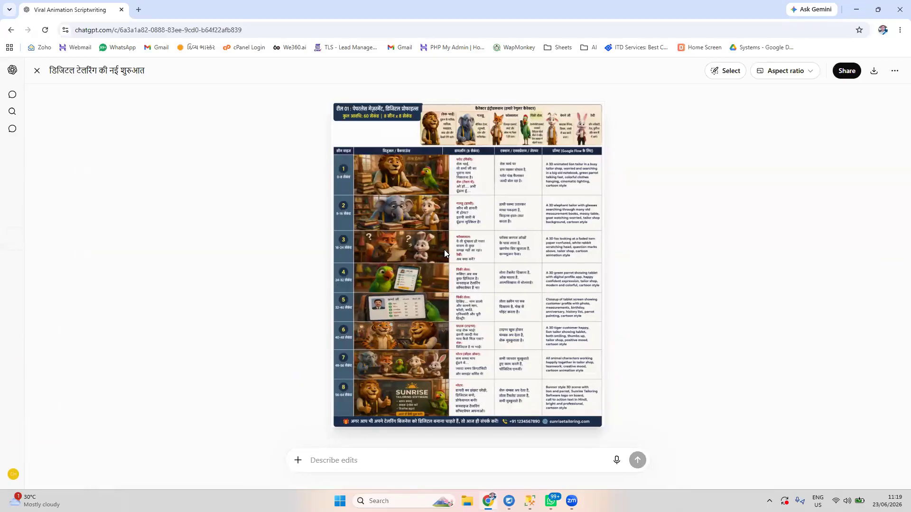
scroll(444, 253, "up", 3)
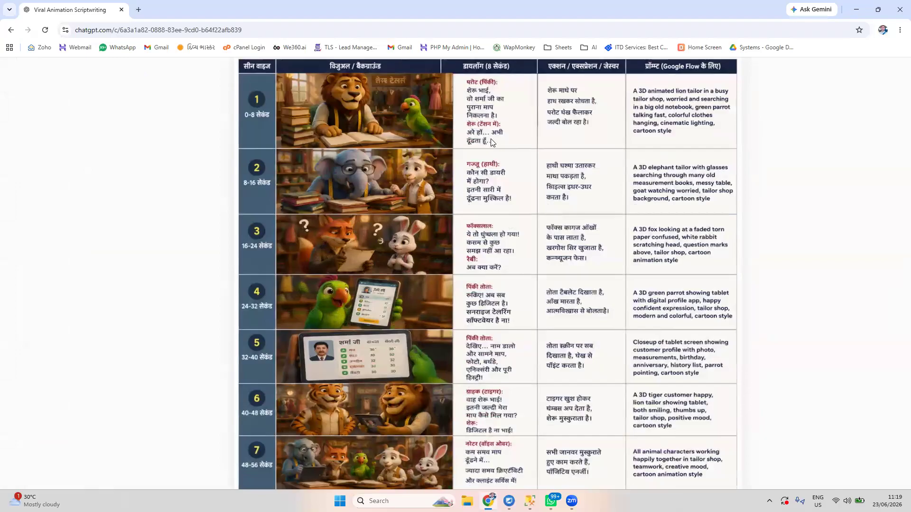
left_click_drag(482, 206, 482, 247)
left_click(486, 380)
- Return to the end of the chat and remove the storyboard image attached to the unsent message
scroll(419, 393, "down", 4)
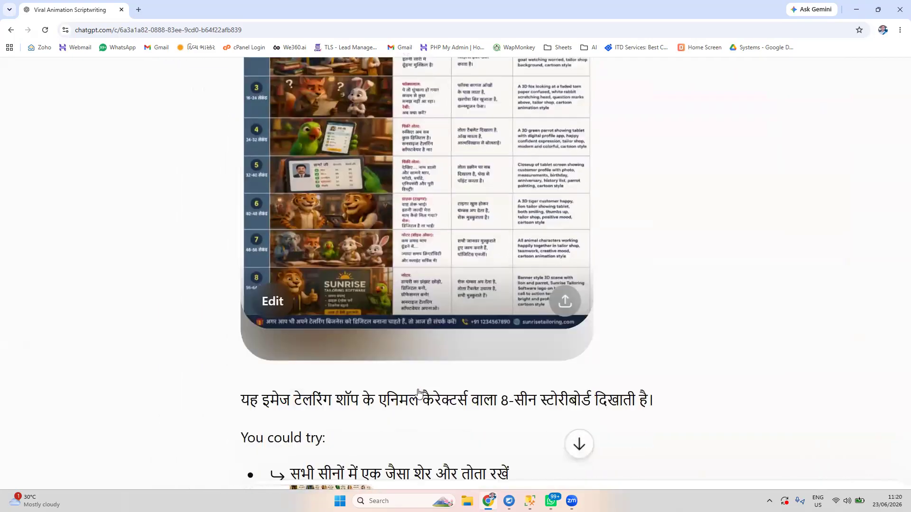
scroll(419, 393, "down", 4)
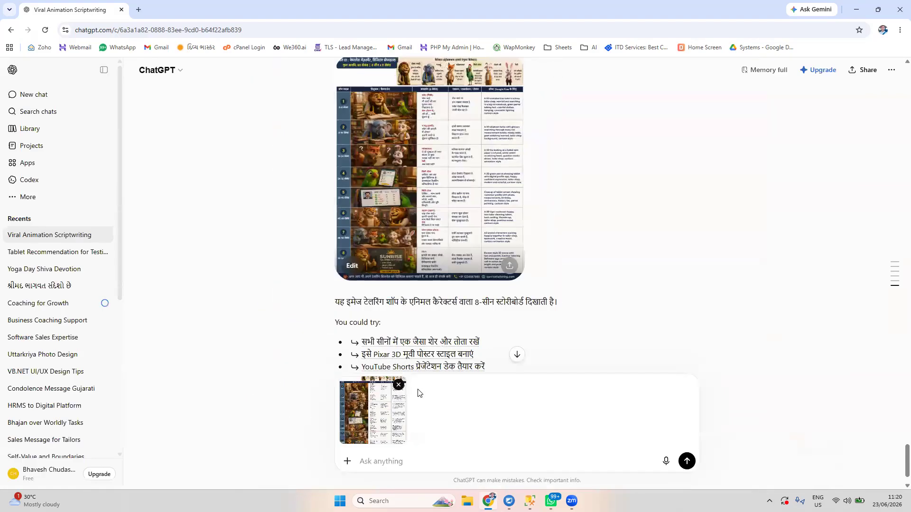
left_click(399, 386)
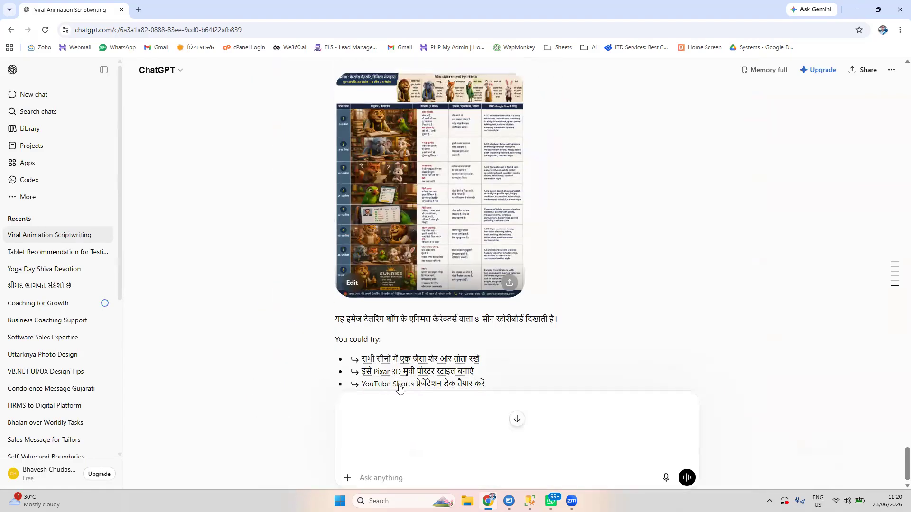